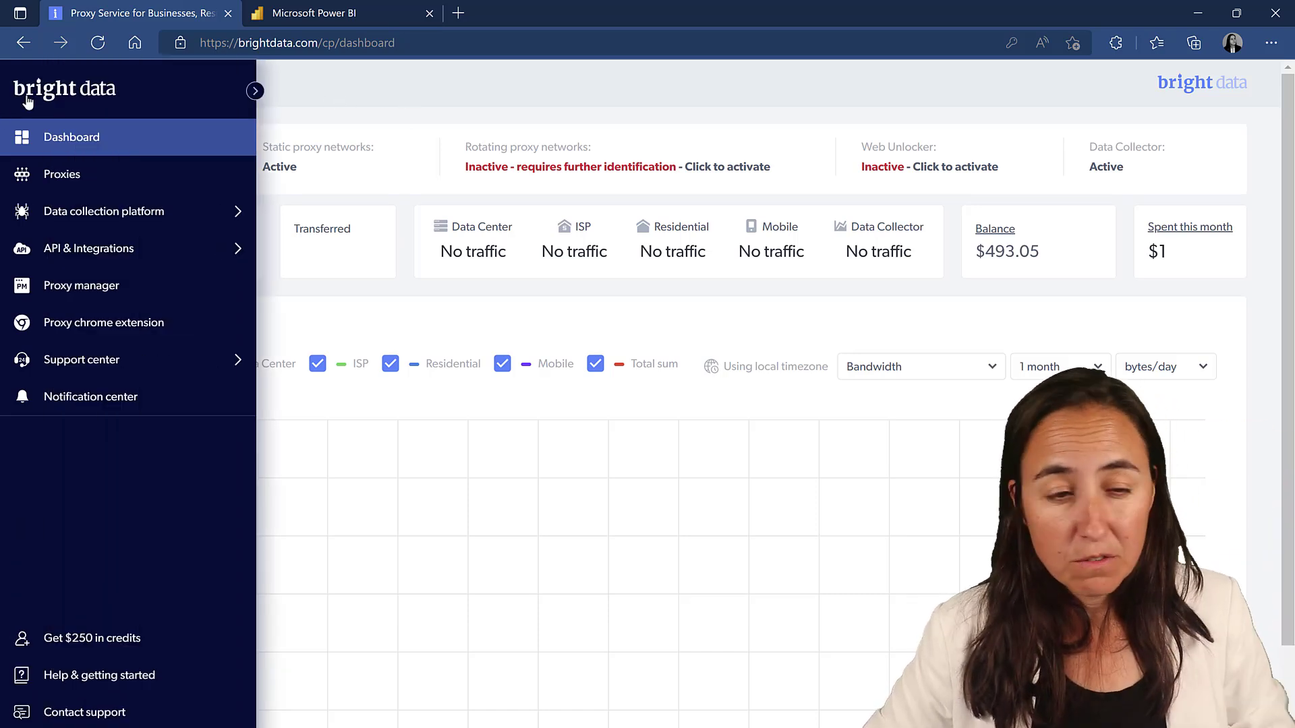
Expand Data collection platform and show the Collectors page with run statuses
{"action": "left_click", "coordinate": [118, 219]}
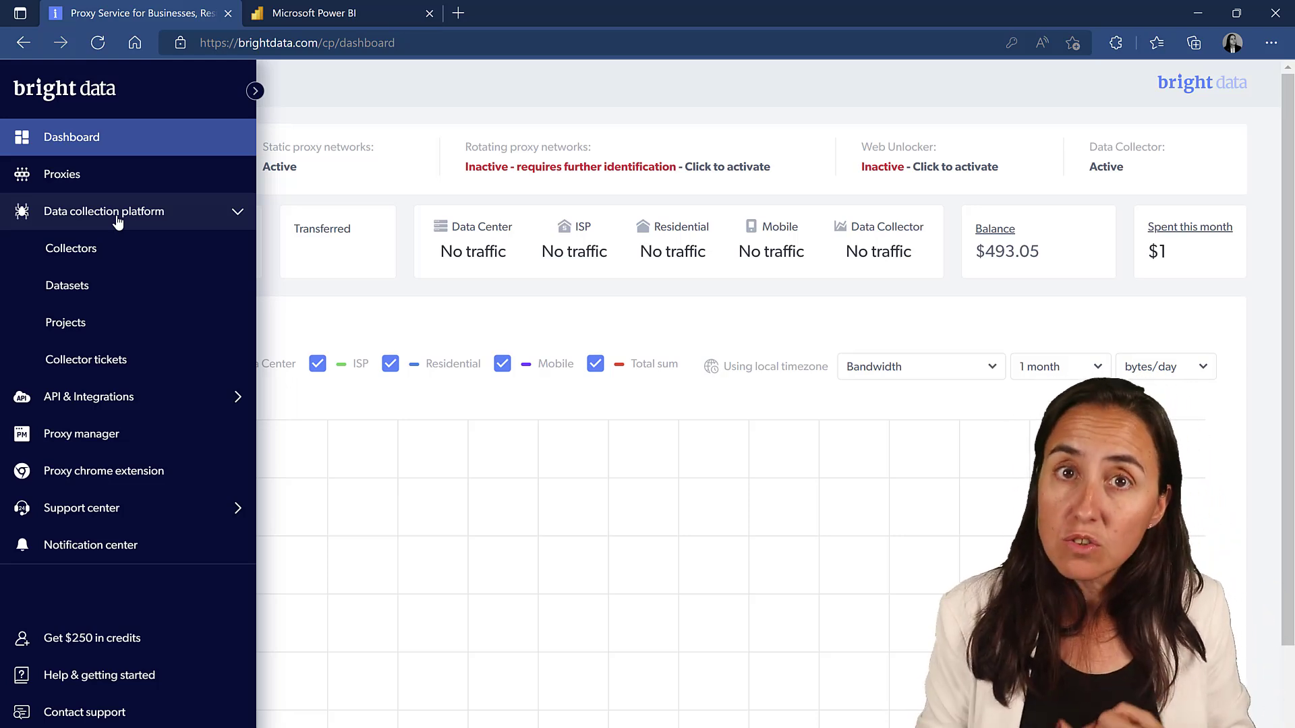
{"action": "left_click", "coordinate": [137, 257]}
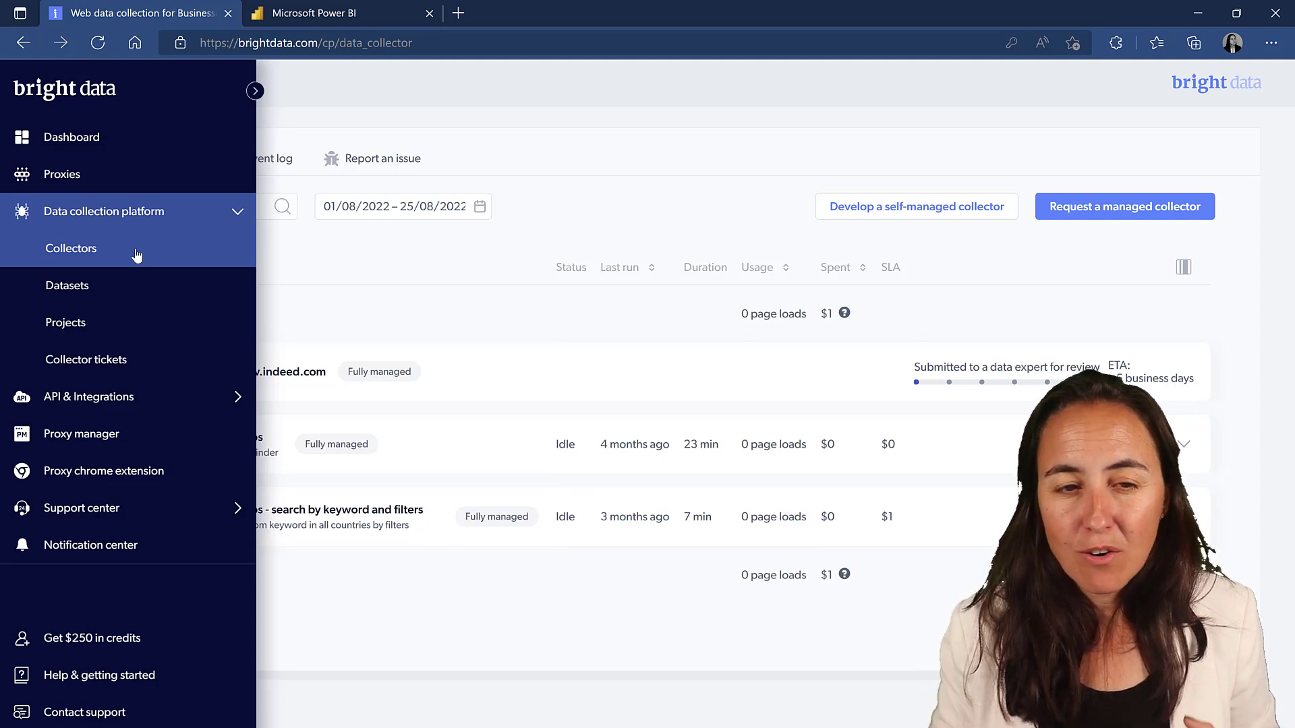
Filter Datasets by E-commerce, Business Information, Social Media and Travel, then list all 26
{"action": "left_click", "coordinate": [83, 292]}
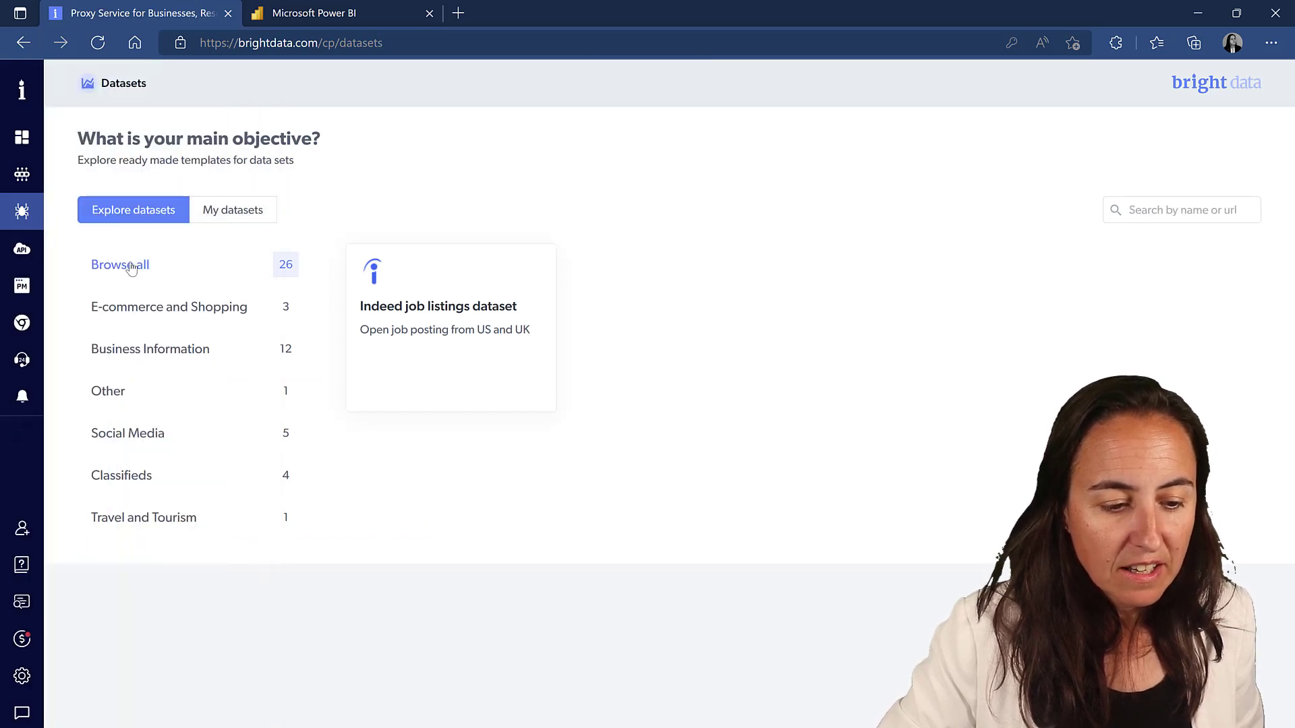
{"action": "left_click", "coordinate": [130, 265]}
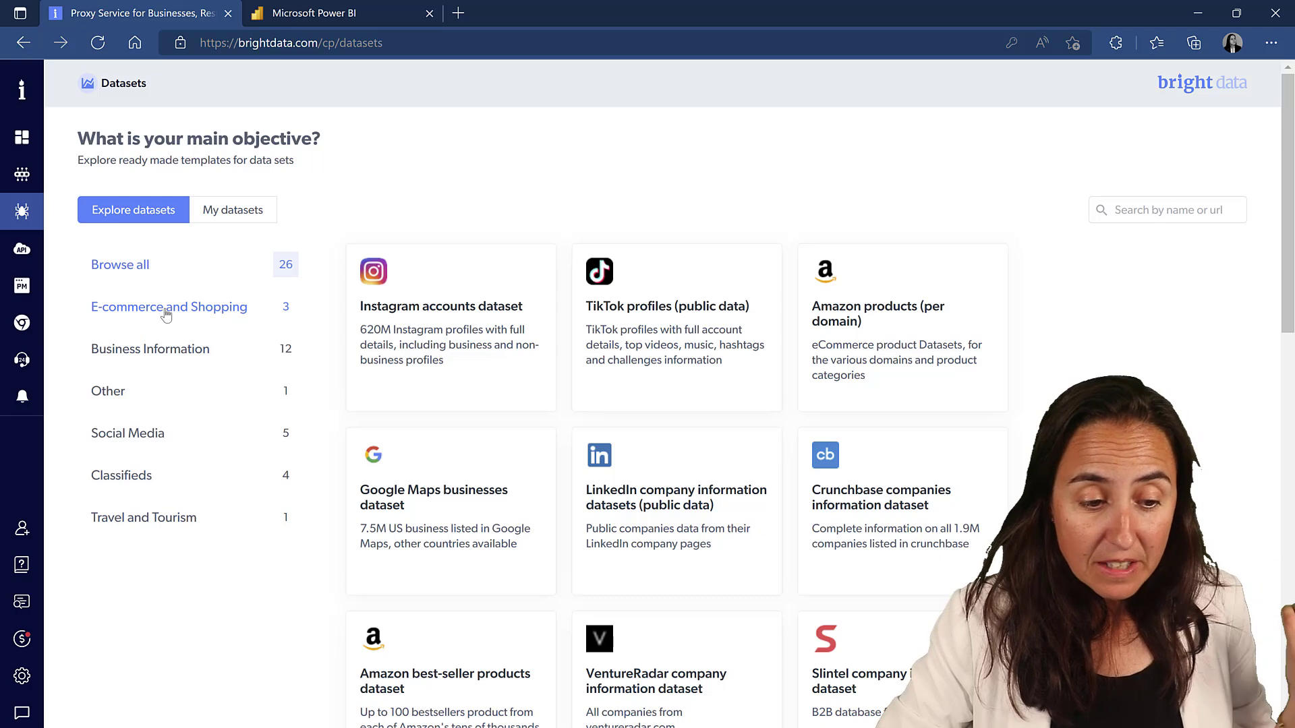
{"action": "left_click", "coordinate": [166, 315]}
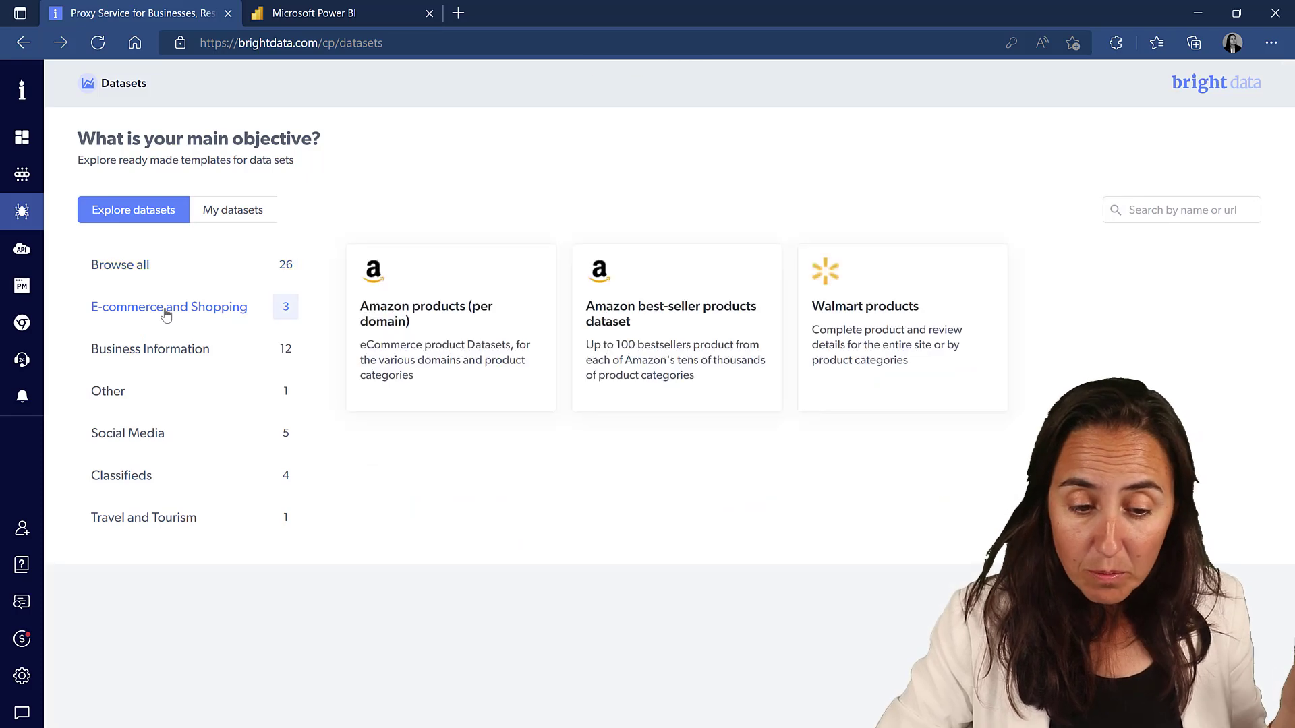
{"action": "left_click", "coordinate": [171, 352]}
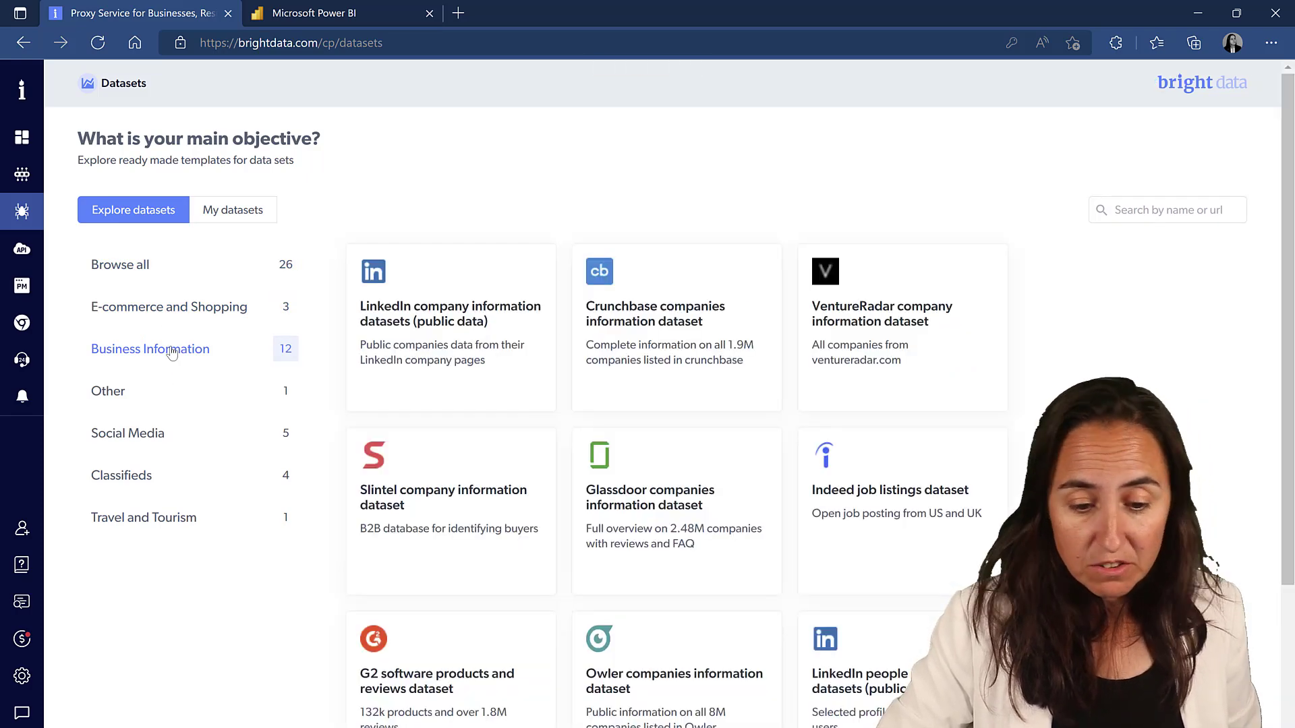
{"action": "left_click", "coordinate": [149, 441]}
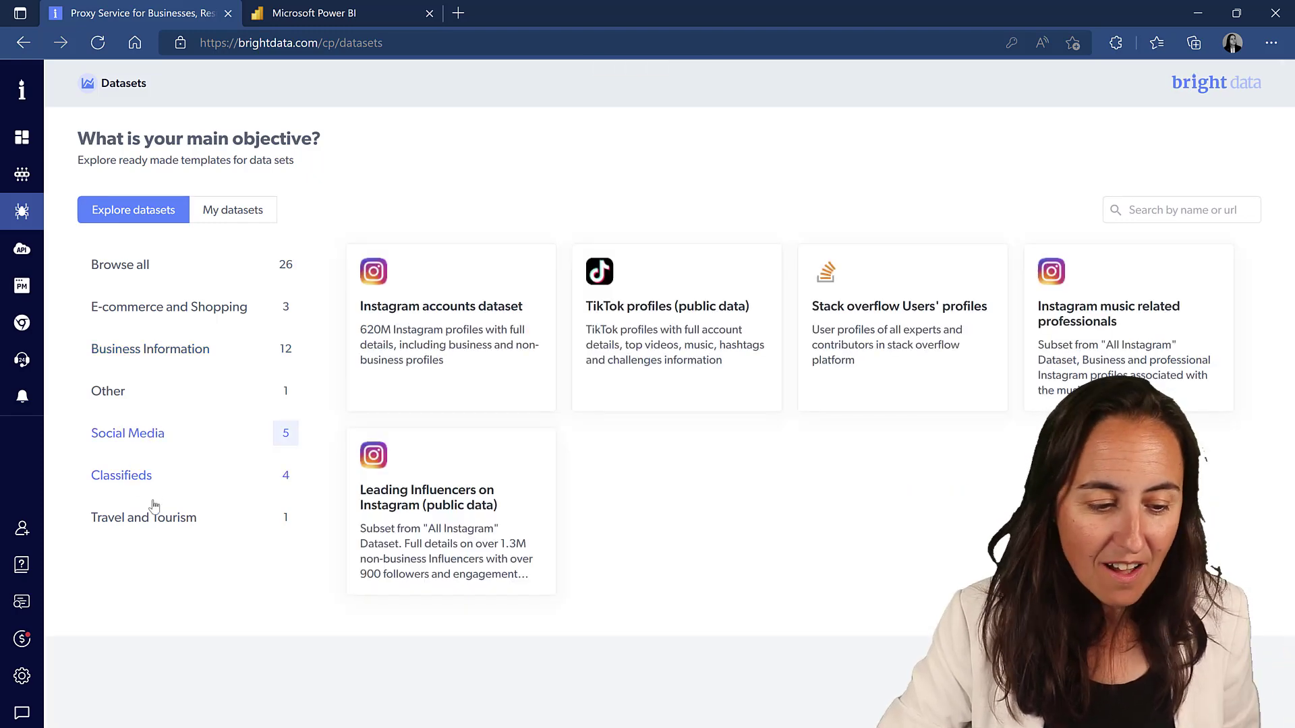
{"action": "left_click", "coordinate": [162, 517]}
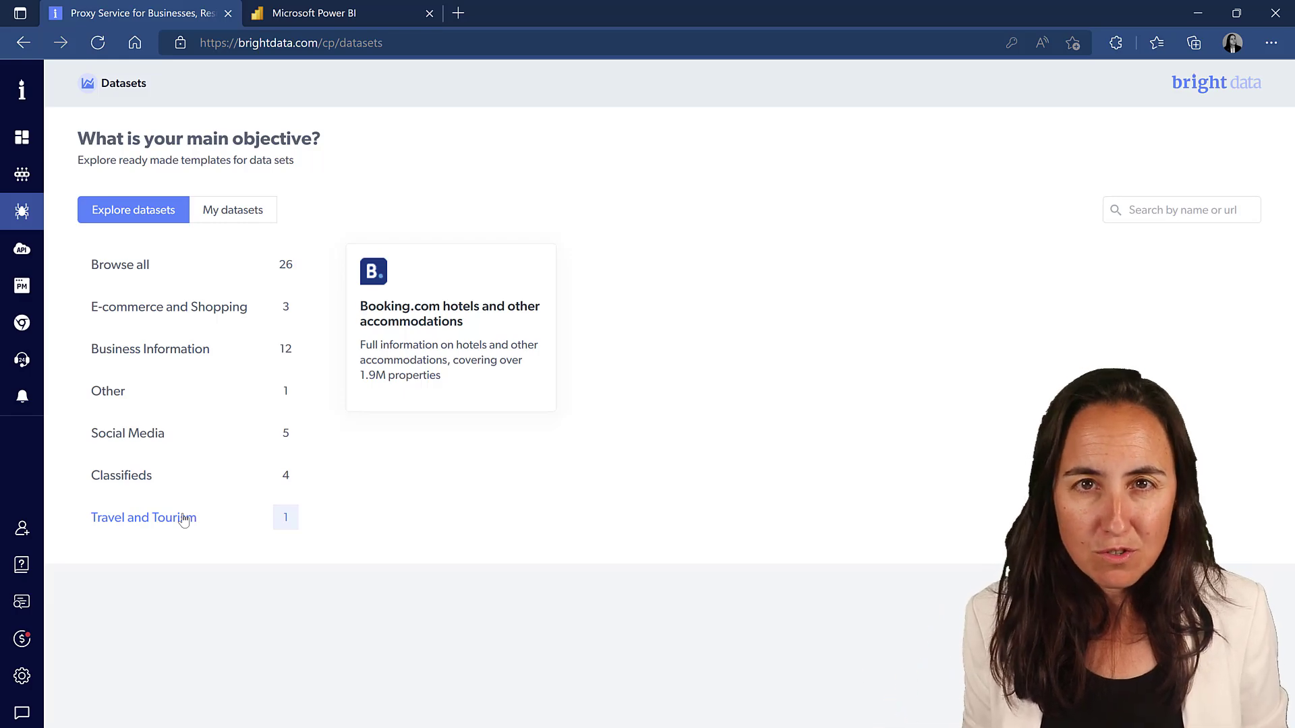
{"action": "left_click", "coordinate": [170, 276]}
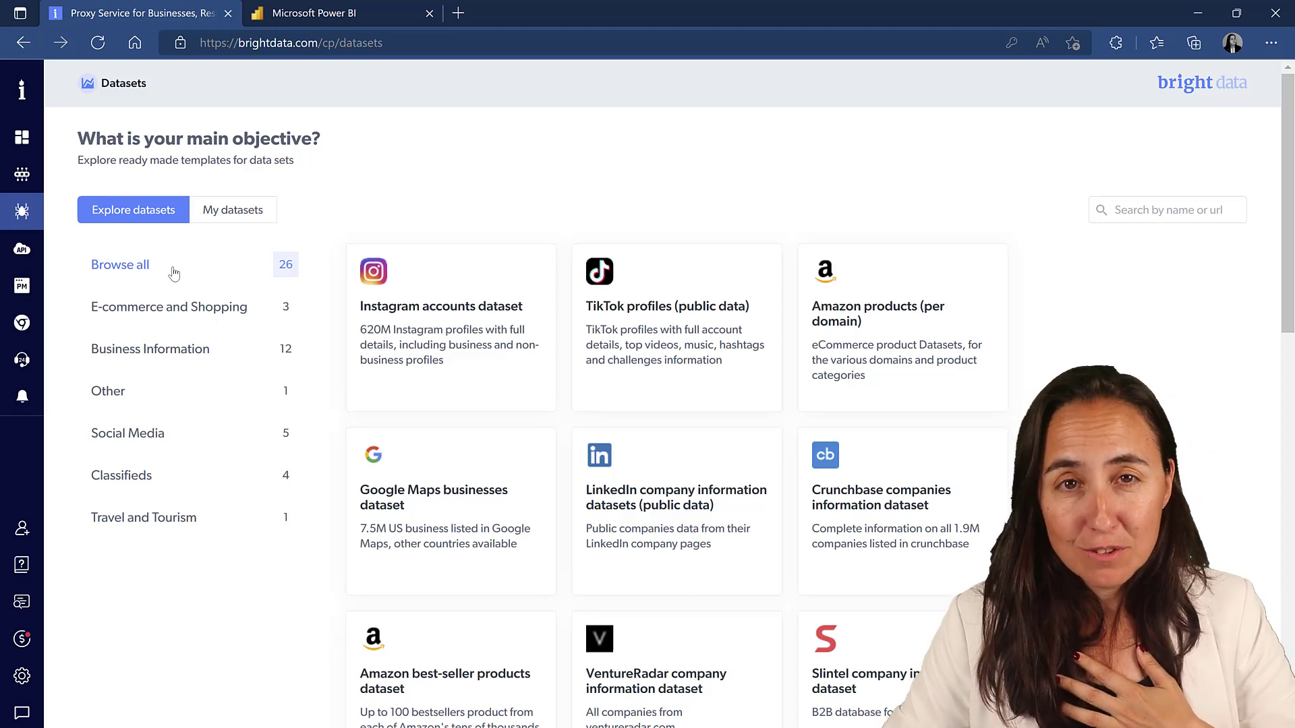
Start a search in the Bright Data dataset catalogue
{"action": "left_click", "coordinate": [1184, 210]}
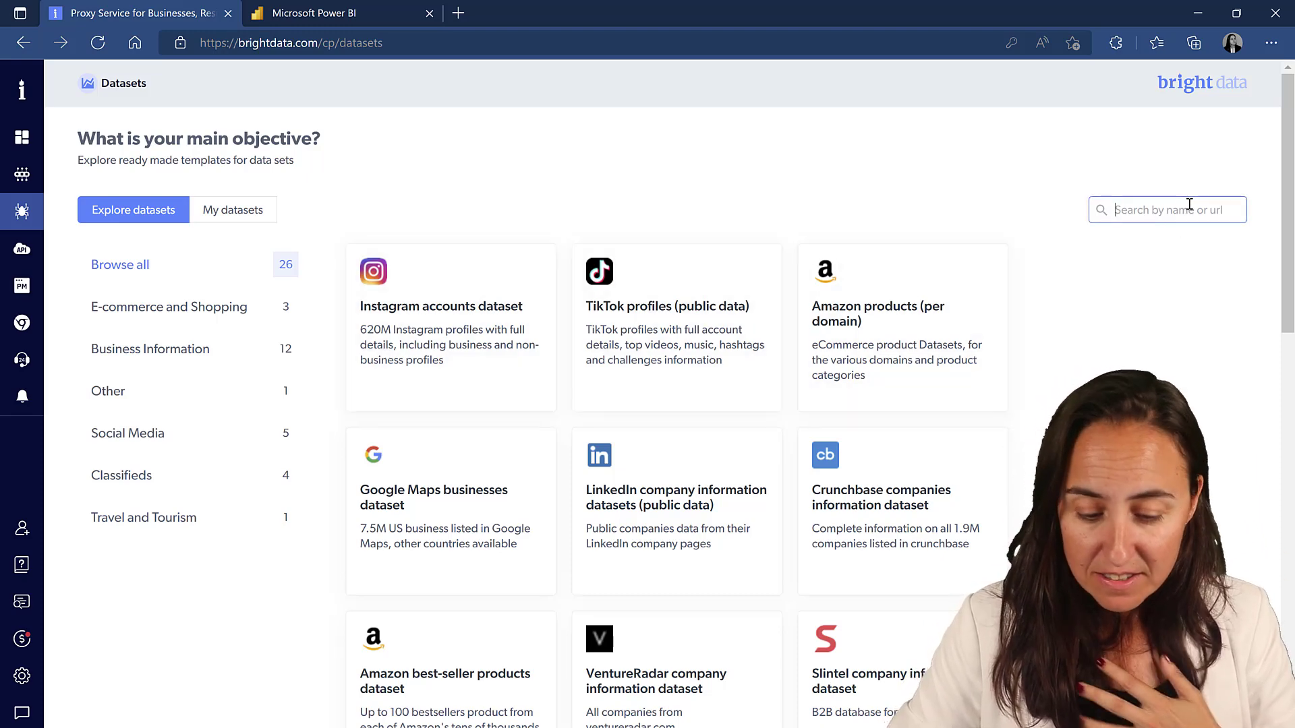
{"action": "type", "text": "ientist"}
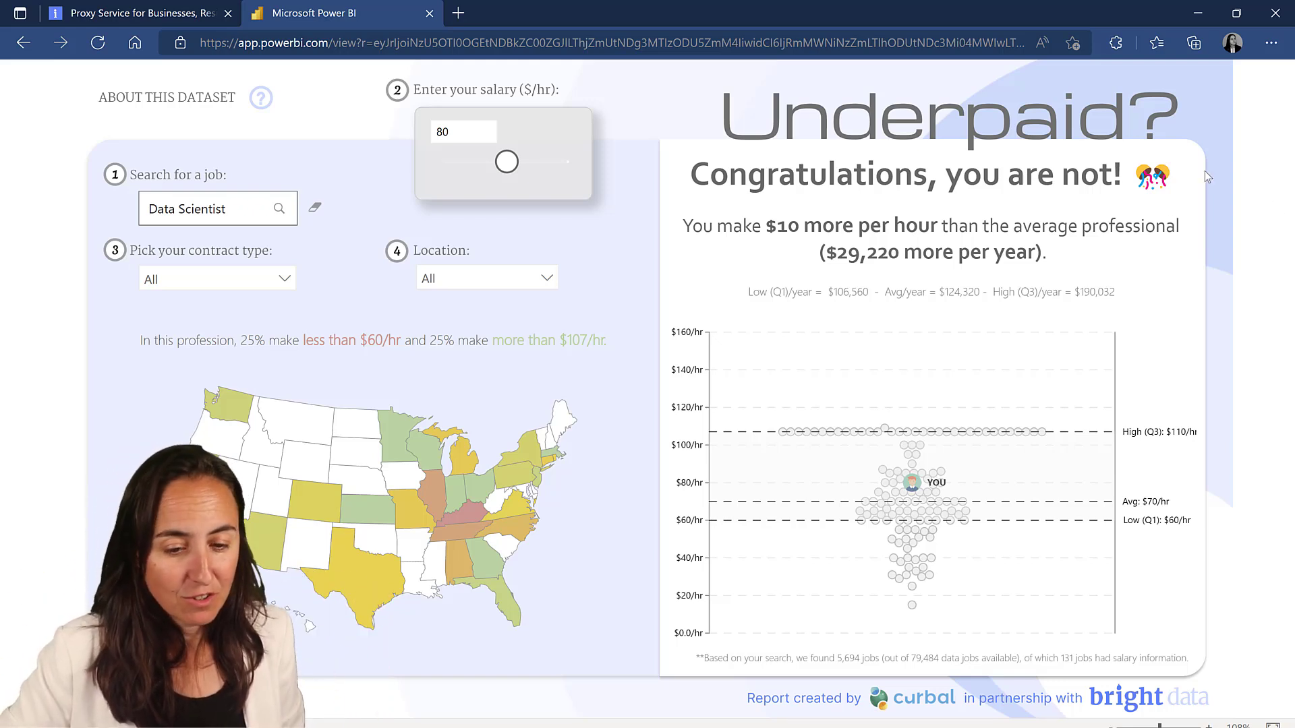
{"action": "left_click", "coordinate": [262, 100]}
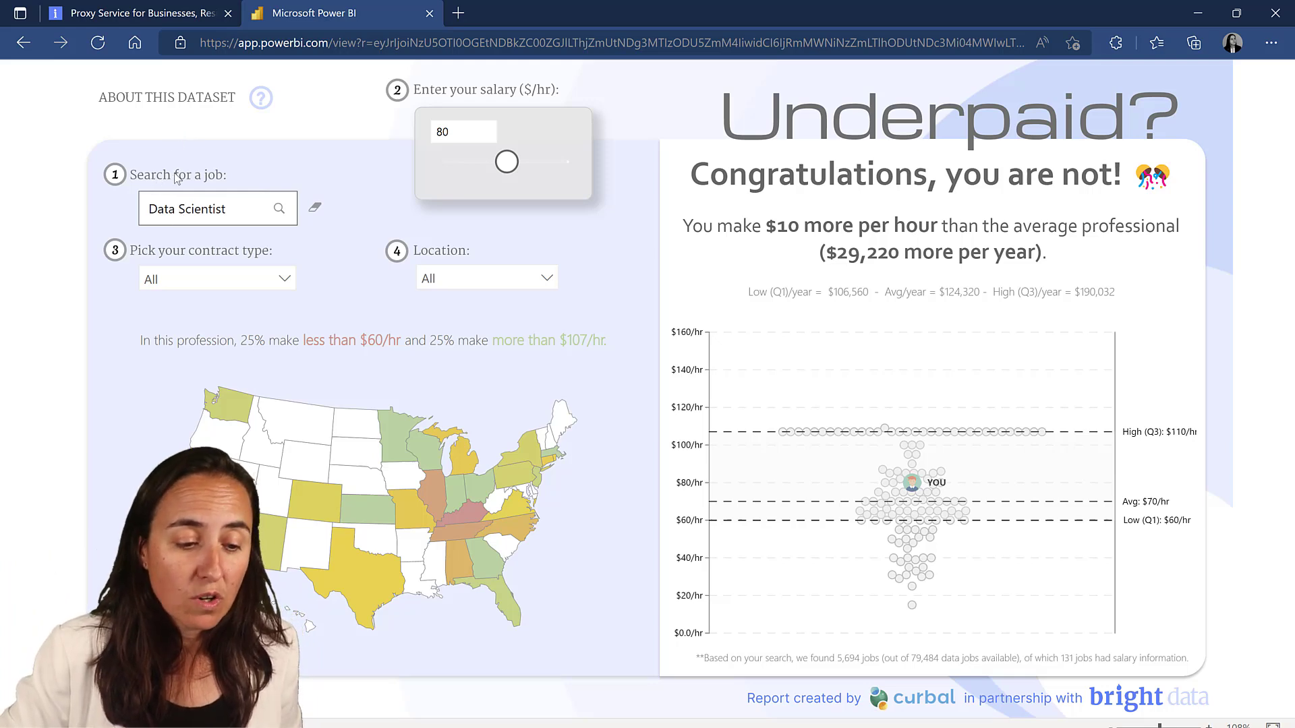
Change the job search from Data Scientist to Power BI and set hourly salary to $70
{"action": "double_click", "coordinate": [184, 209]}
{"action": "key", "text": "BackSpace"}
{"action": "type", "text": "D"}
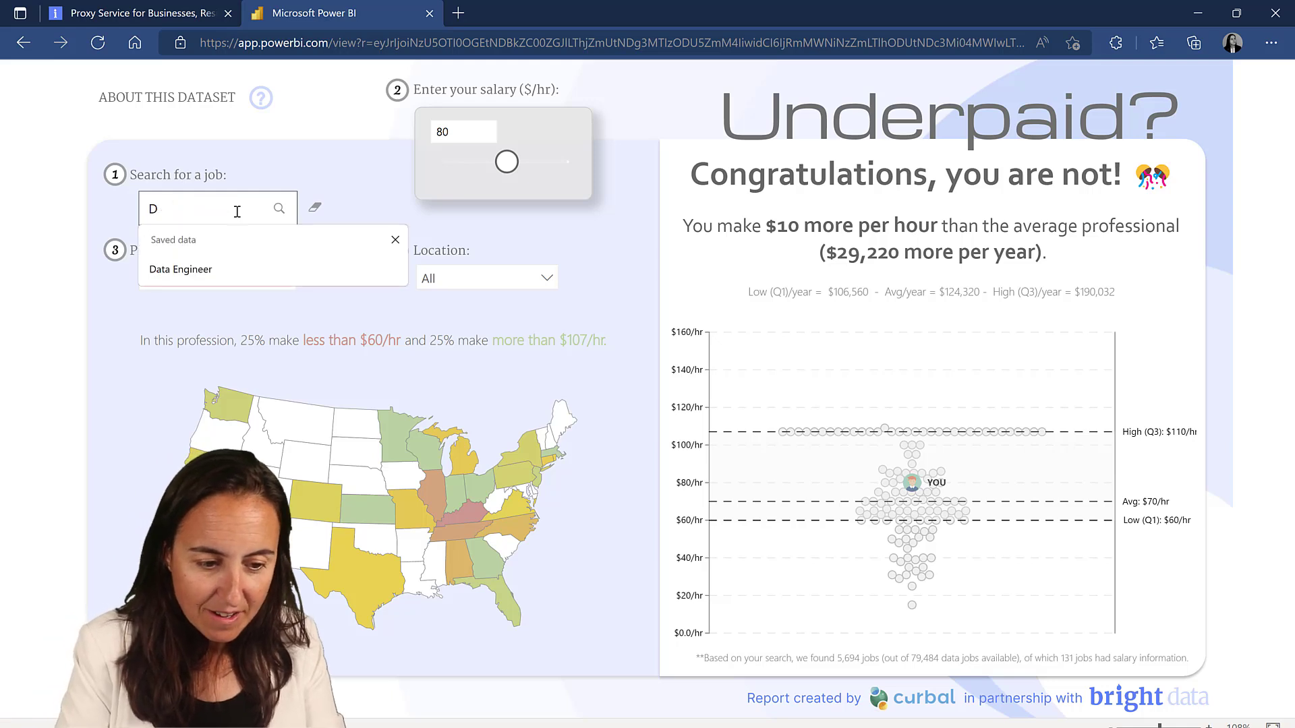
{"action": "key", "text": "BackSpace"}
{"action": "type", "text": "Power B"}
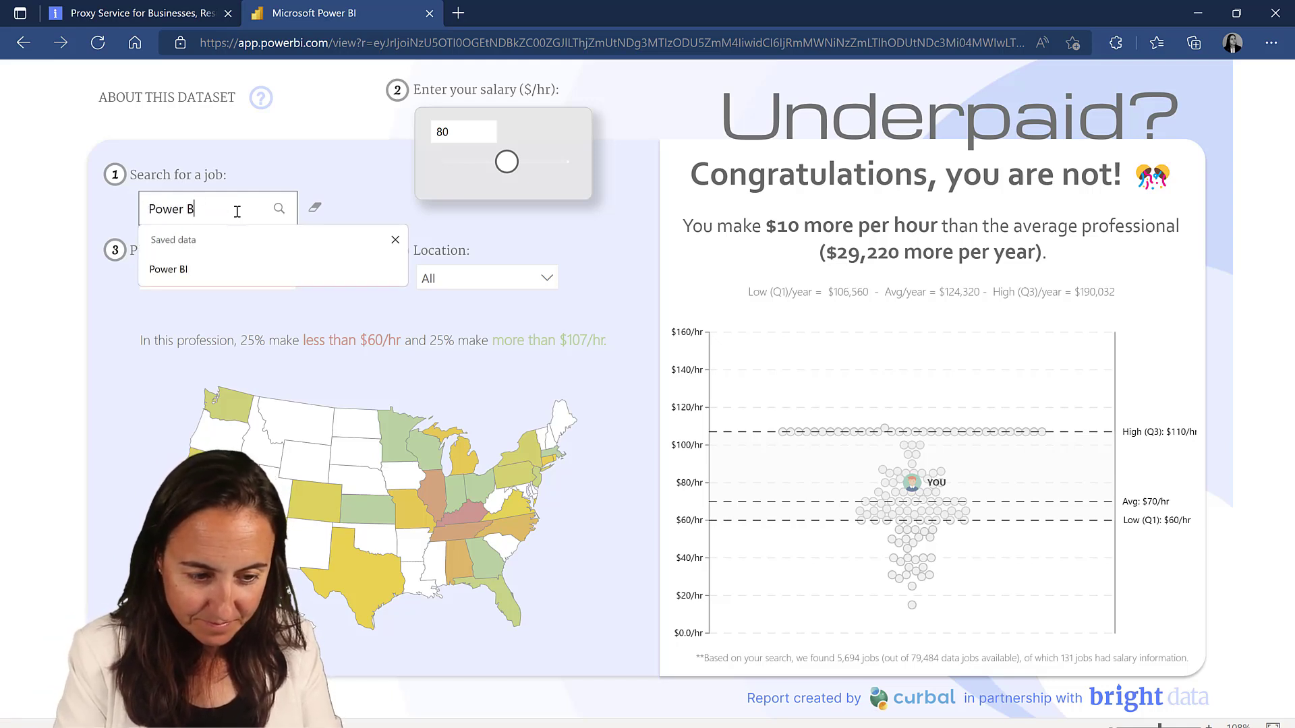
{"action": "type", "text": "I"}
{"action": "left_click", "coordinate": [275, 211]}
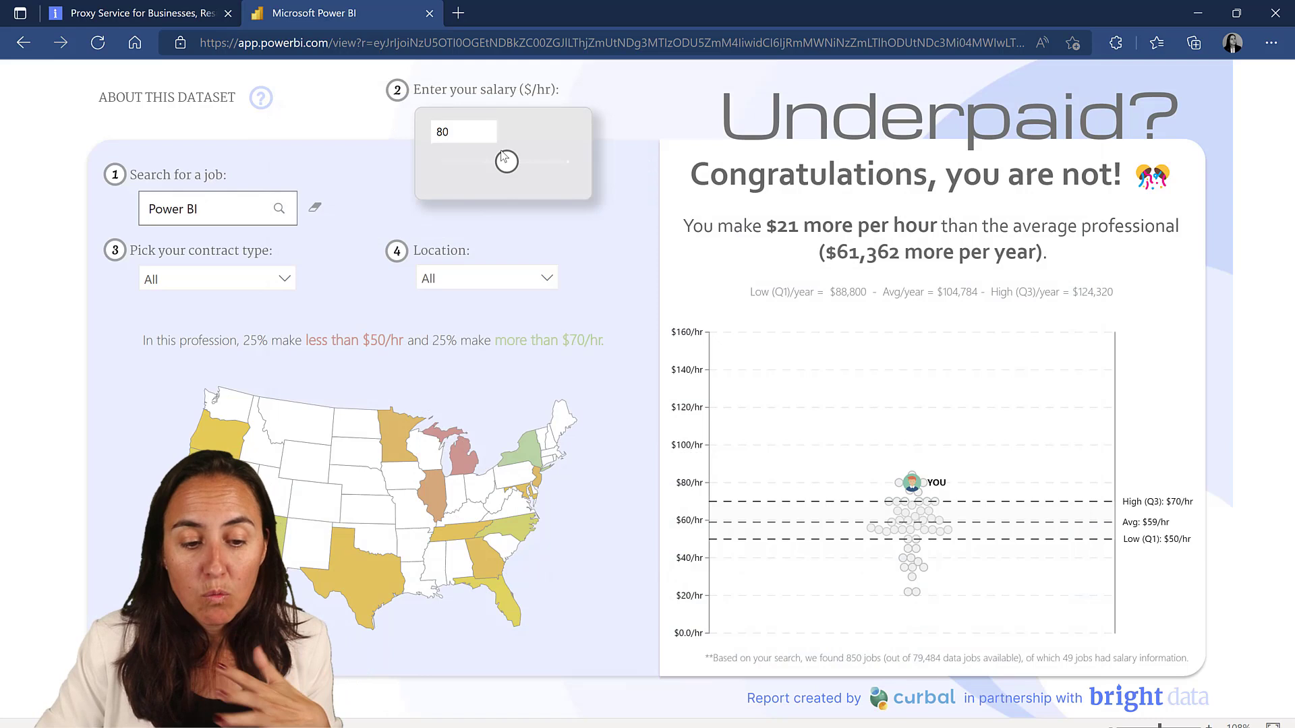
{"action": "left_click_drag", "start_coordinate": [503, 176], "coordinate": [494, 176]}
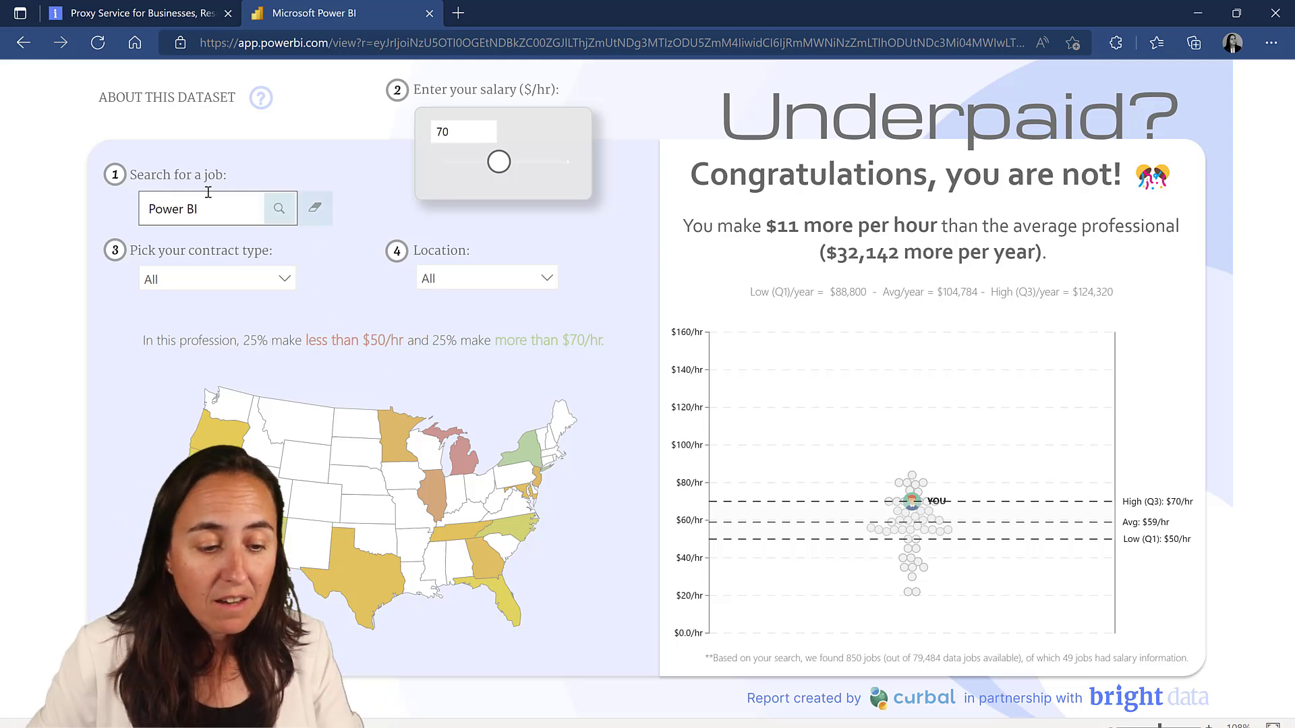
Replace the job search with 'Data Analyst', fixing a typo, and submit it
{"action": "left_click_drag", "start_coordinate": [200, 208], "coordinate": [112, 190]}
{"action": "type", "text": "Data"}
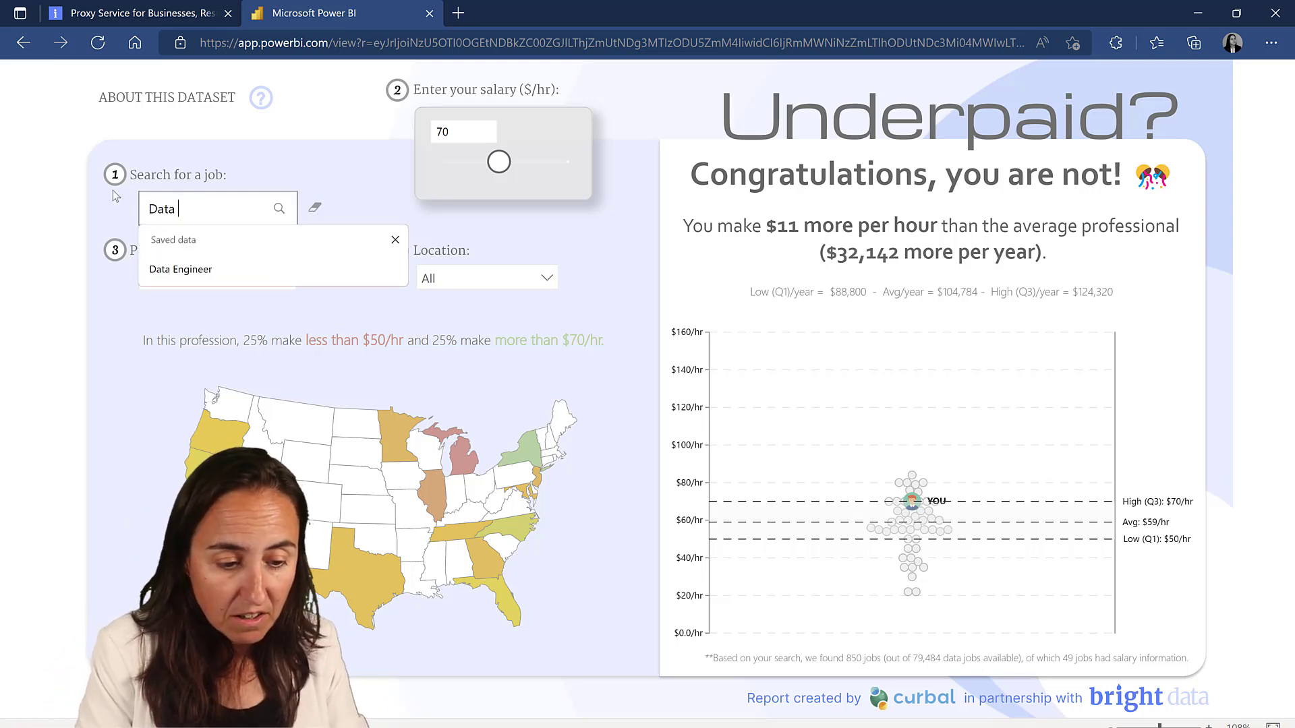
{"action": "type", "text": " Analu"}
{"action": "key", "text": "BackSpace"}
{"action": "type", "text": "u"}
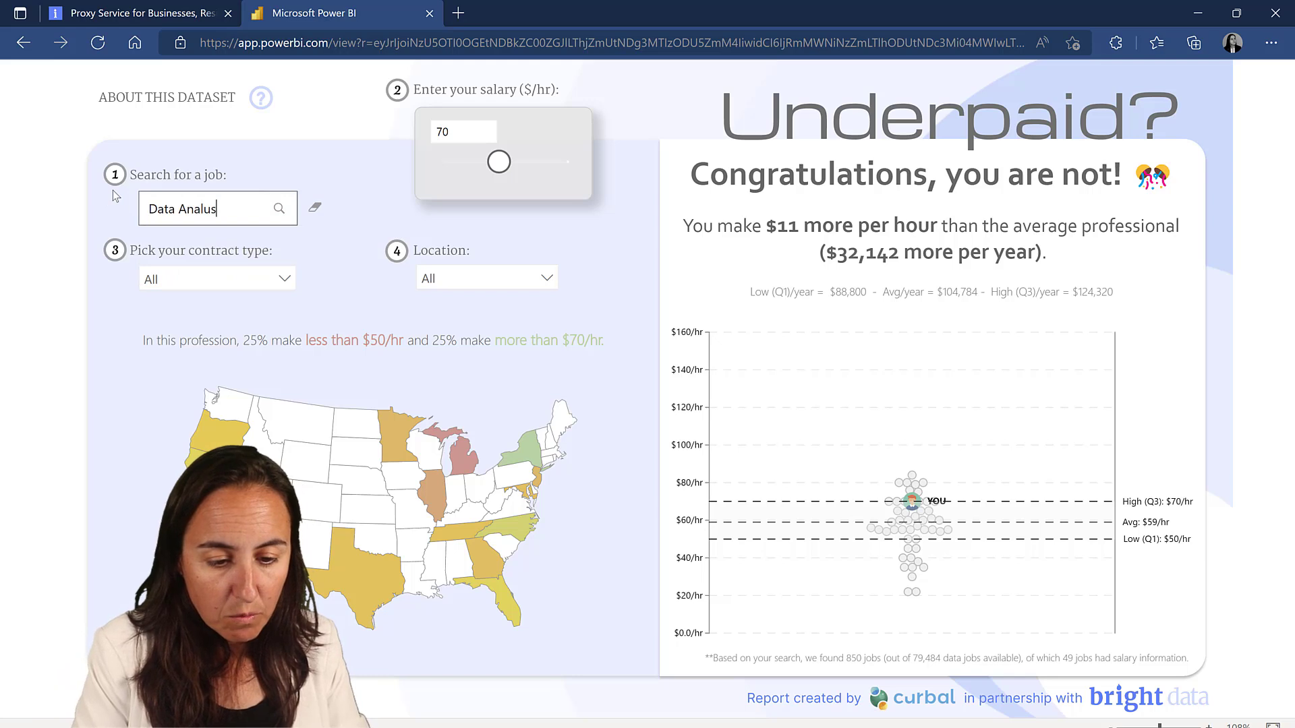
{"action": "type", "text": "s"}
{"action": "key", "text": "BackSpace"}
{"action": "key", "text": "BackSpace"}
{"action": "type", "text": "yst"}
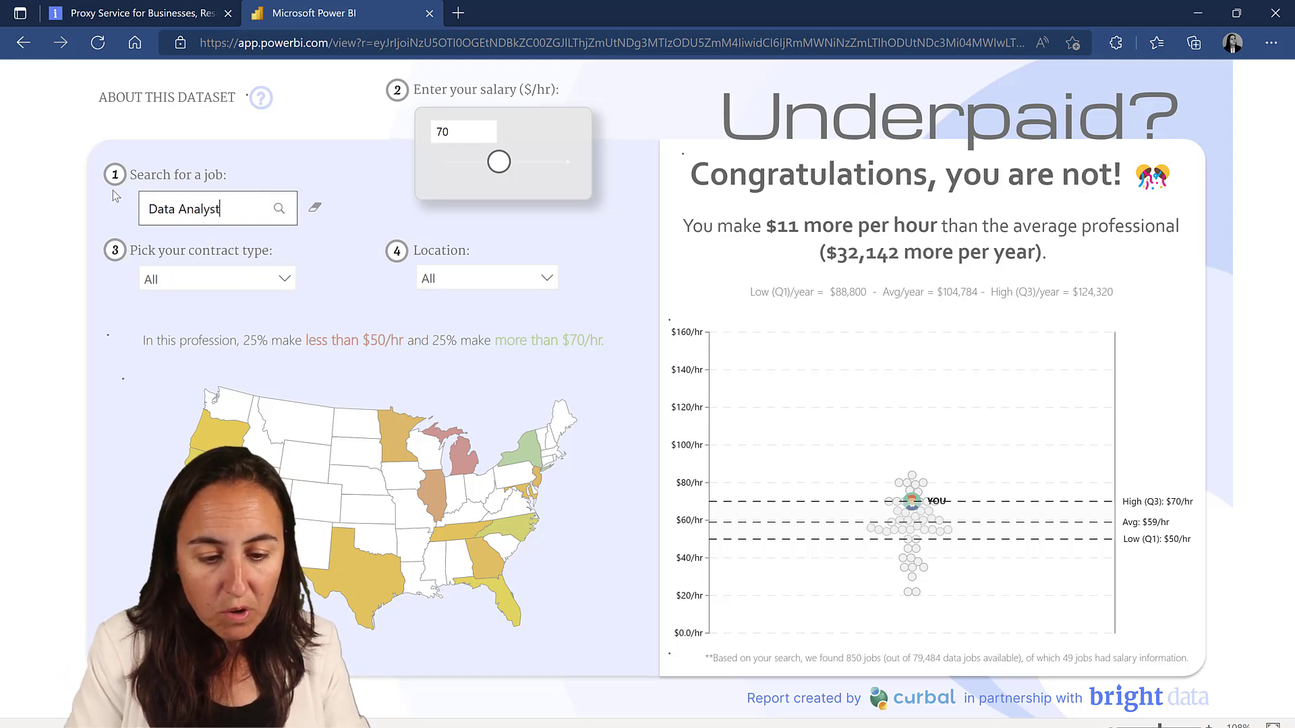
{"action": "key", "text": "Return"}
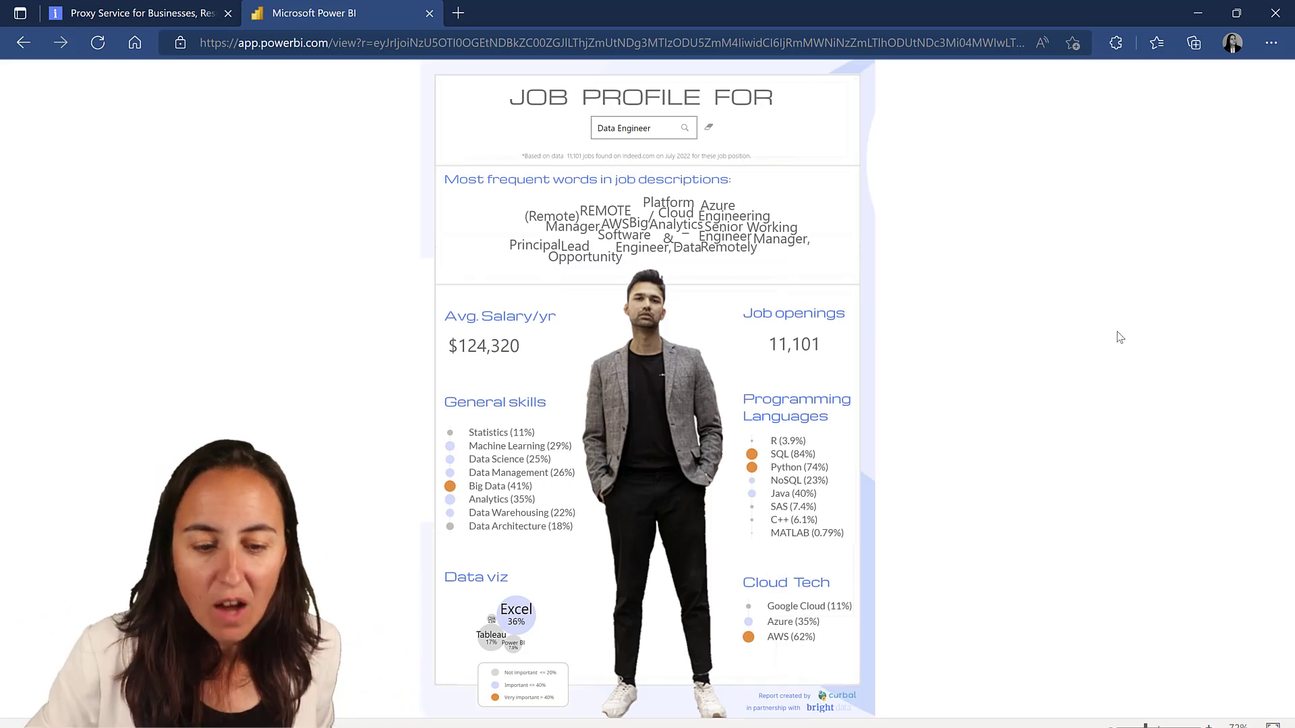
Replace 'Data Engineer' with 'Data Analyst' in the Job Profile search and submit
{"action": "left_click_drag", "start_coordinate": [667, 126], "coordinate": [589, 133]}
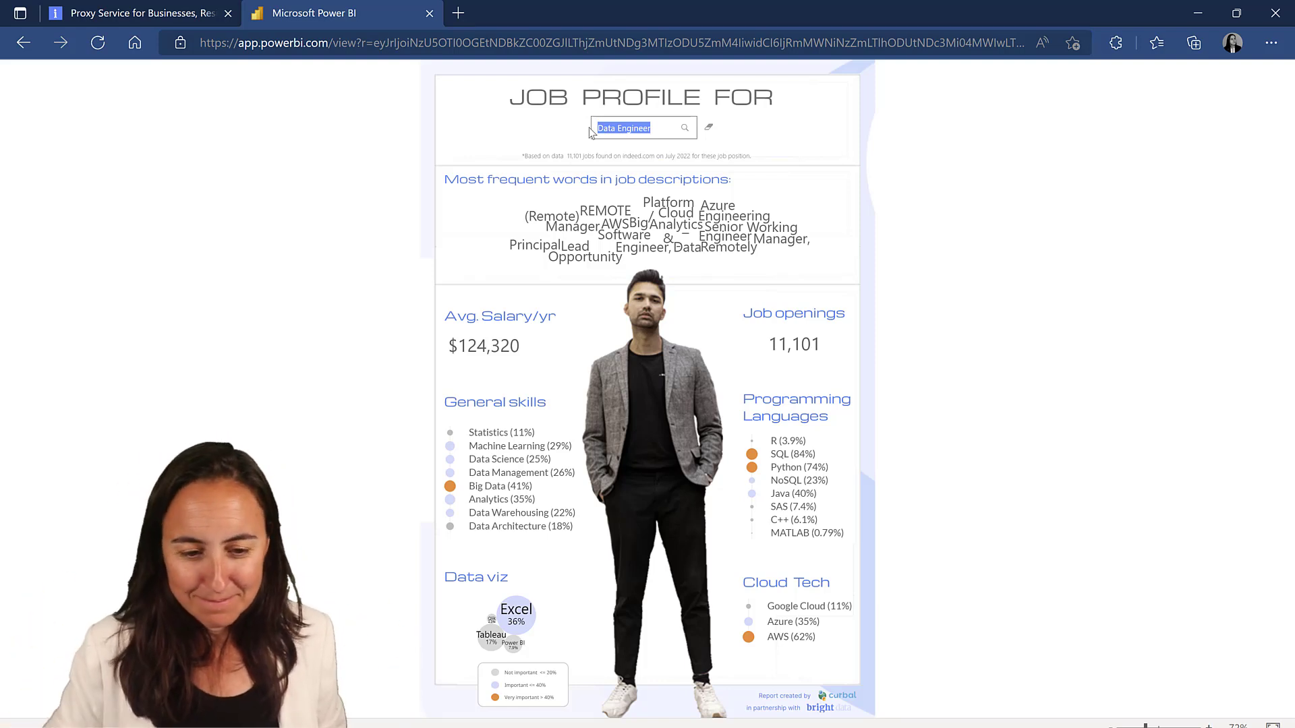
{"action": "type", "text": "Power B"}
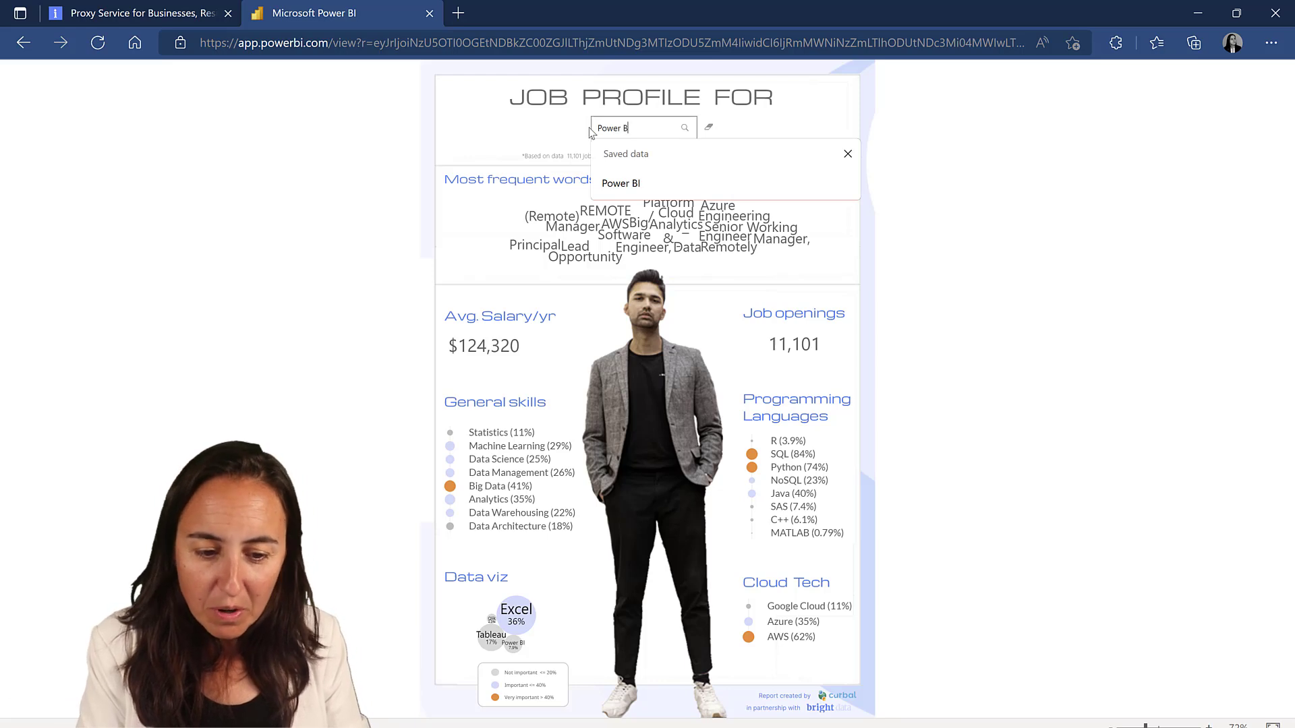
{"action": "type", "text": "I"}
{"action": "key", "text": "BackSpace"}
{"action": "key", "text": "BackSpace"}
{"action": "key", "text": "BackSpace"}
{"action": "key", "text": "BackSpace"}
{"action": "key", "text": "BackSpace"}
{"action": "key", "text": "BackSpace"}
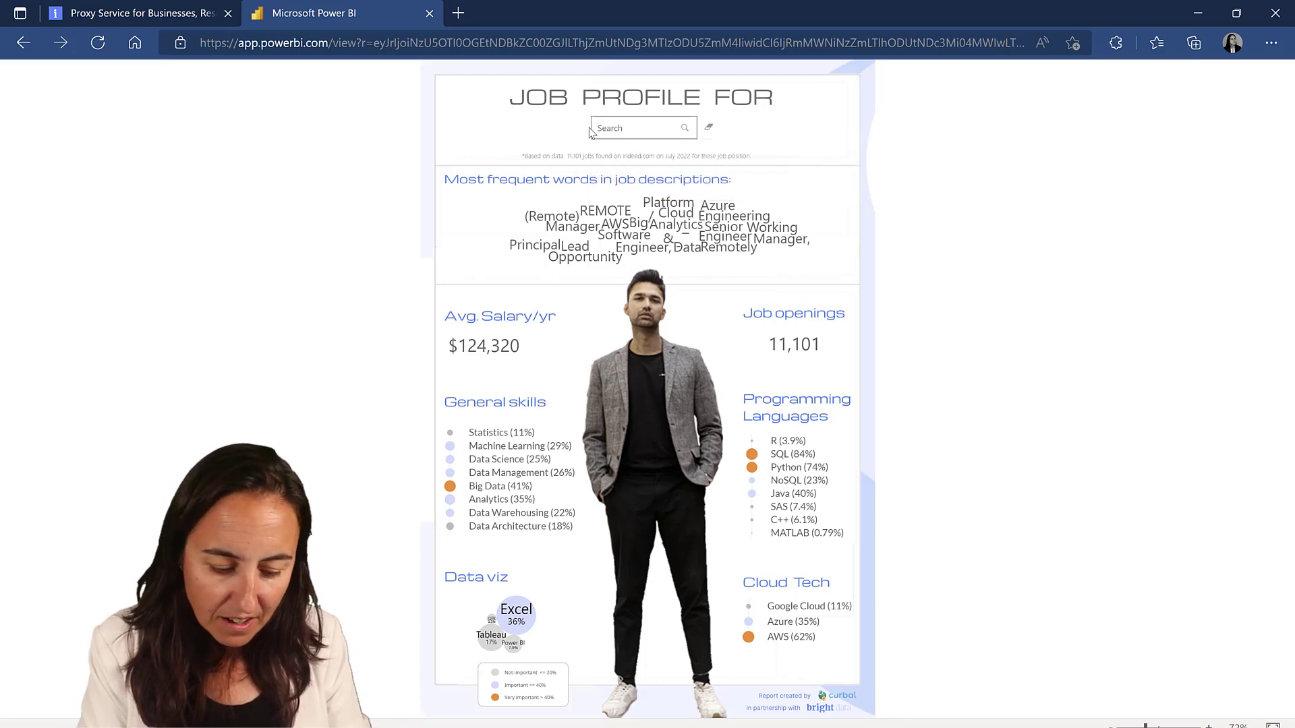
{"action": "type", "text": "Data Anal"}
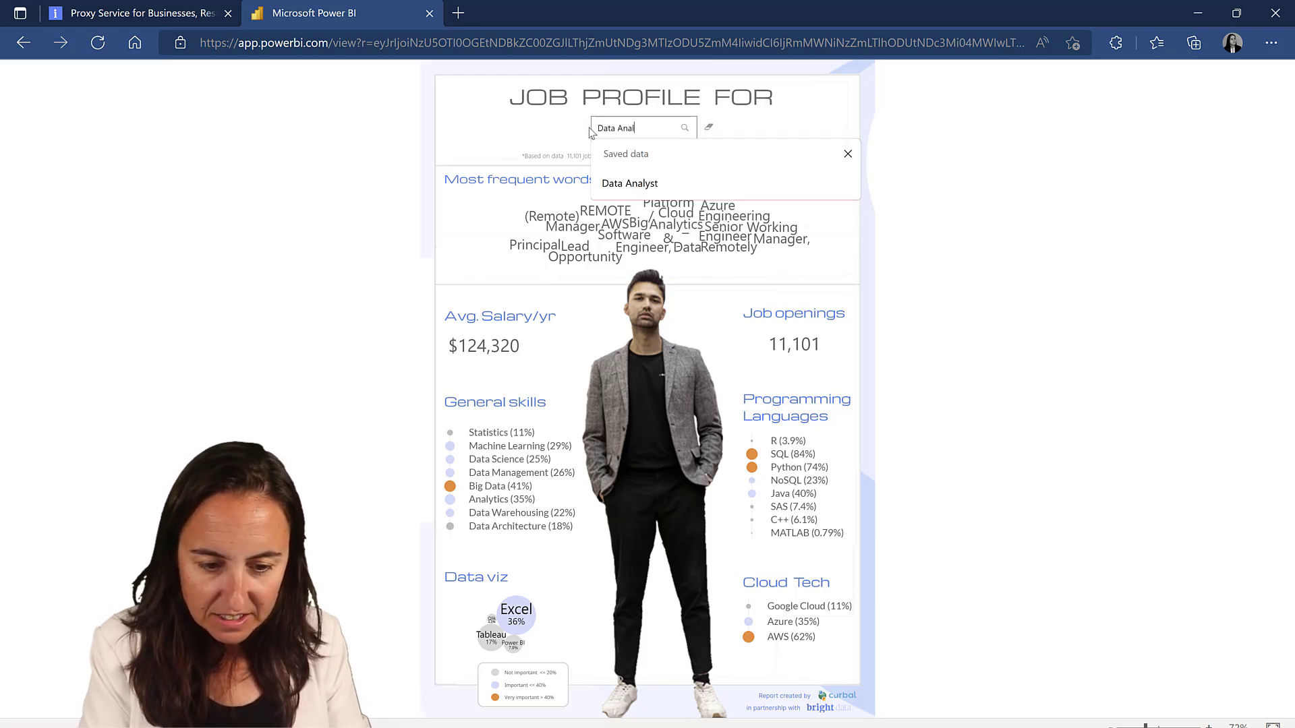
{"action": "type", "text": "yst"}
{"action": "key", "text": "Return"}
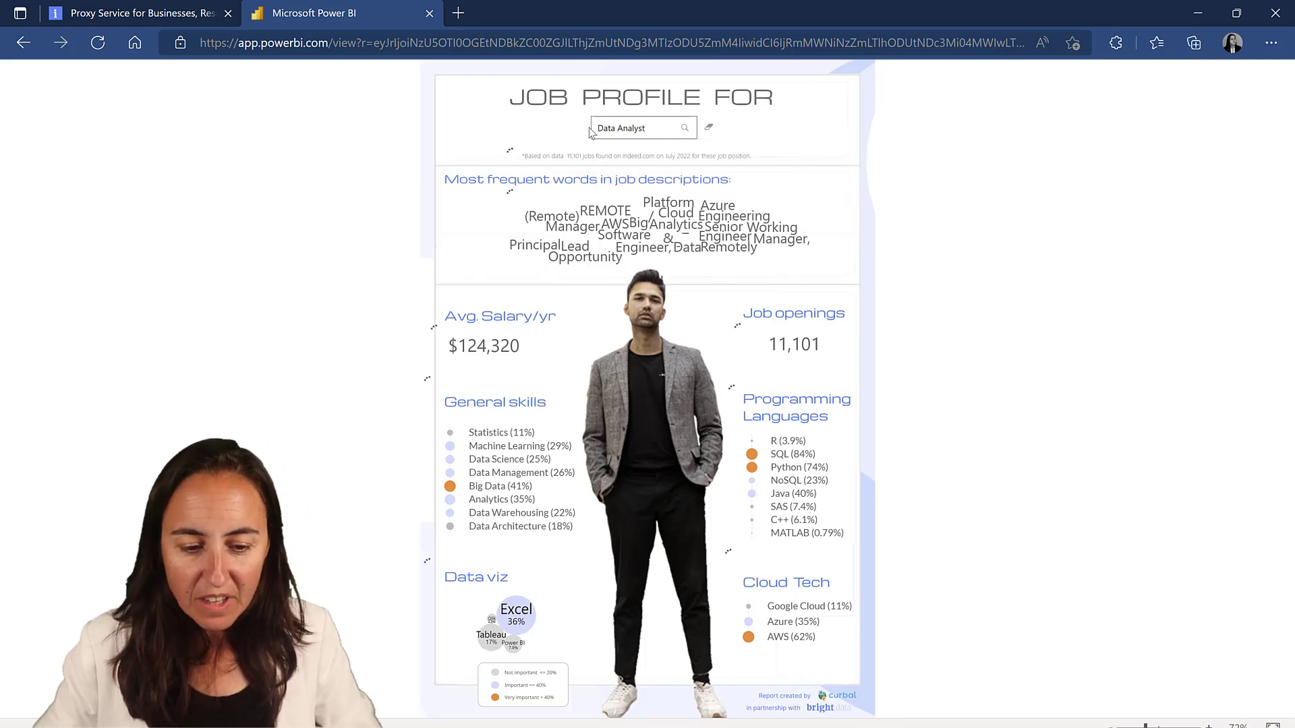